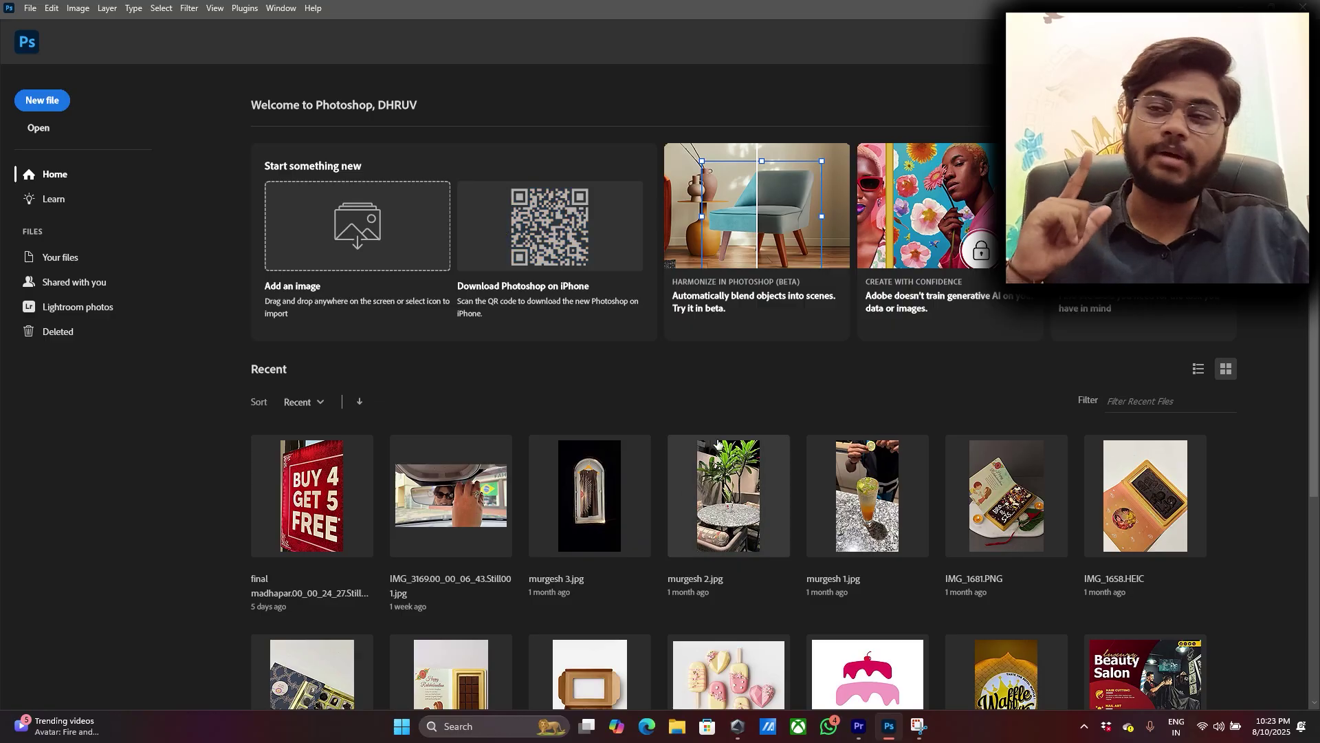
Look over the home screen and recent projects in Premiere Pro, and return to Photoshop to view its recent files
click(859, 726)
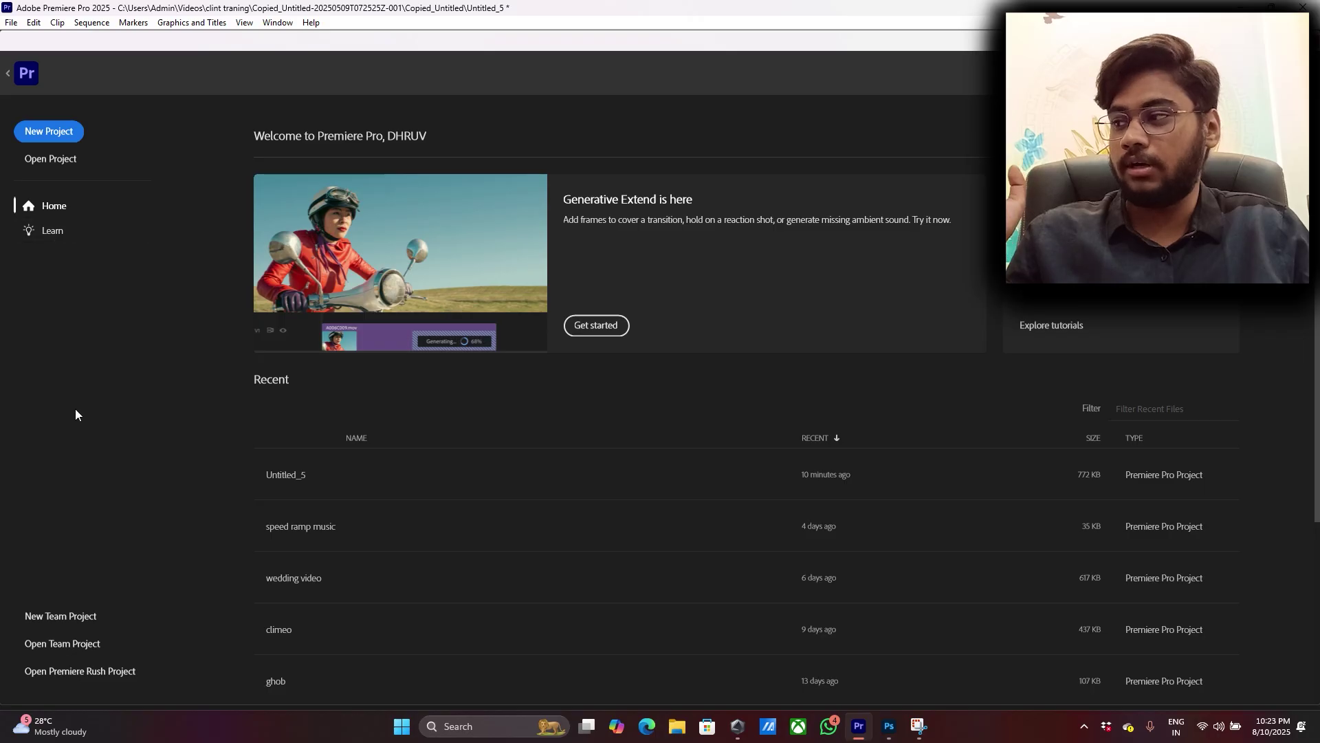
scroll(634, 500, down, 1)
scroll(634, 501, up, 1)
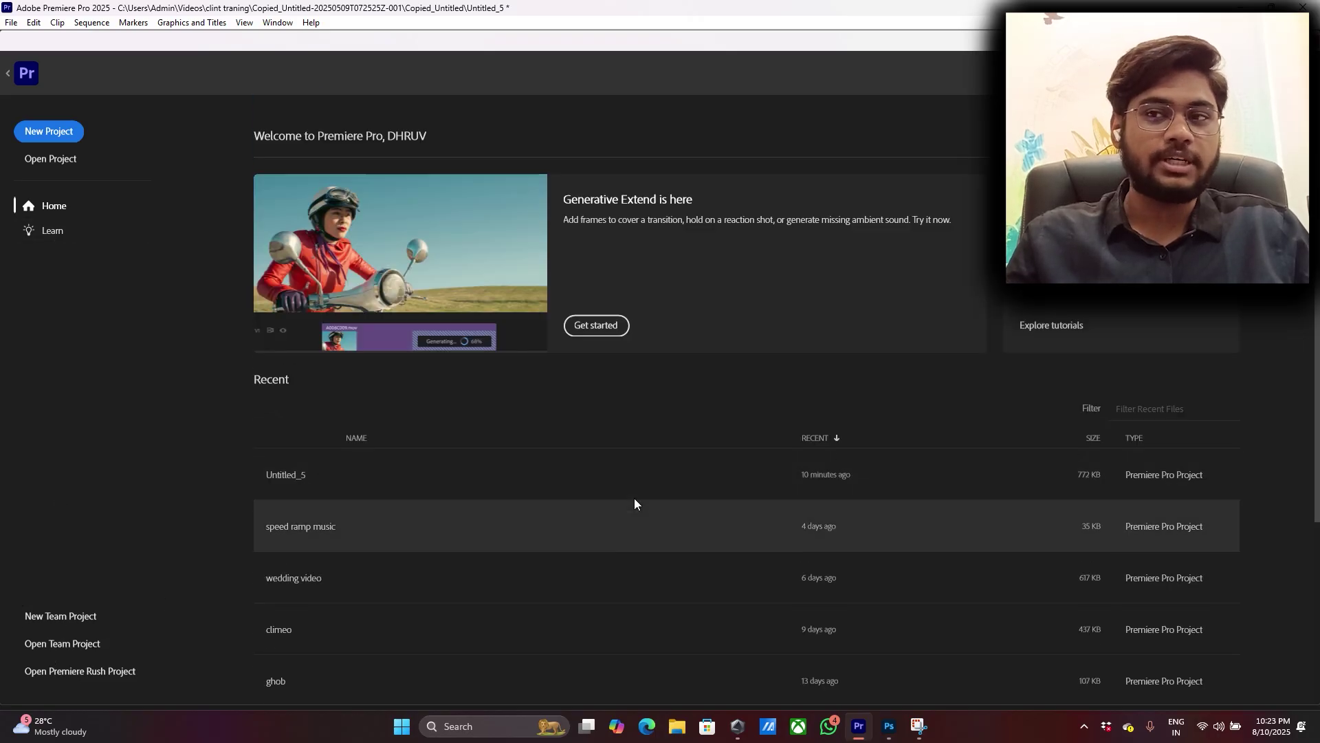
scroll(634, 500, down, 3)
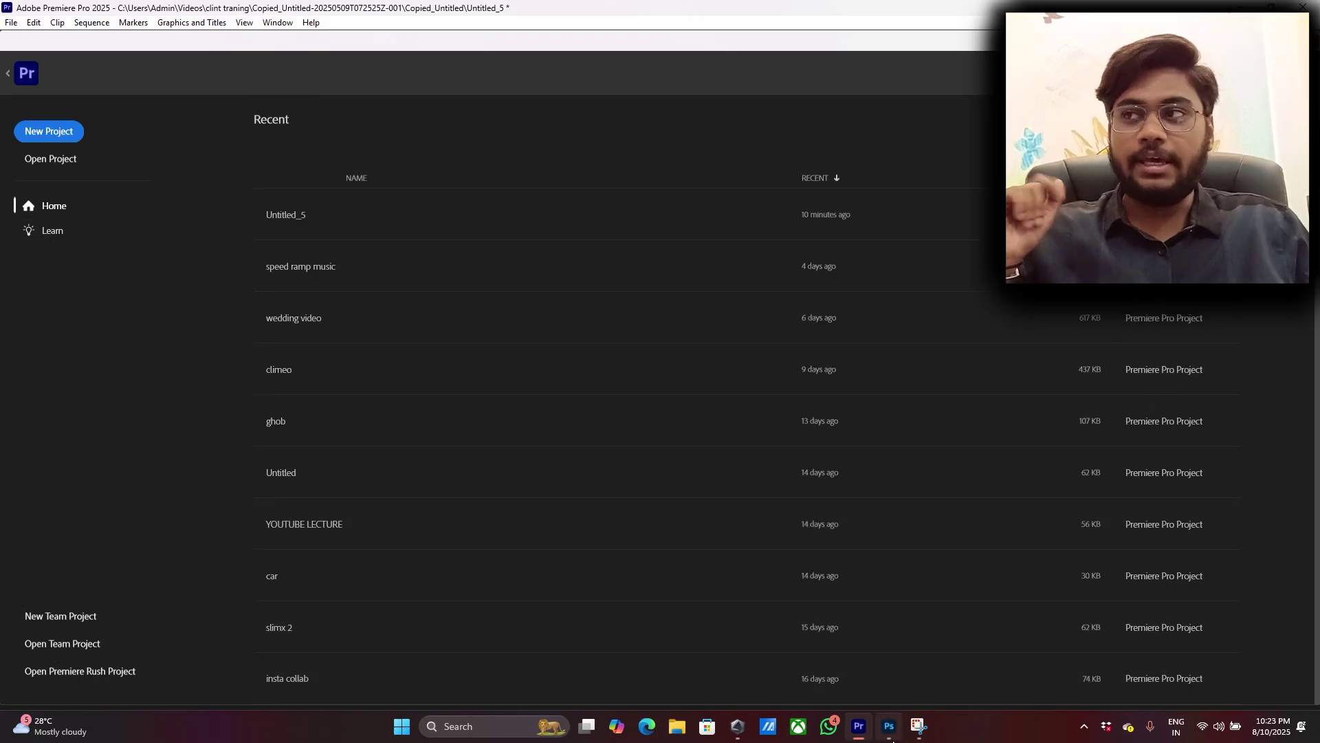
click(889, 726)
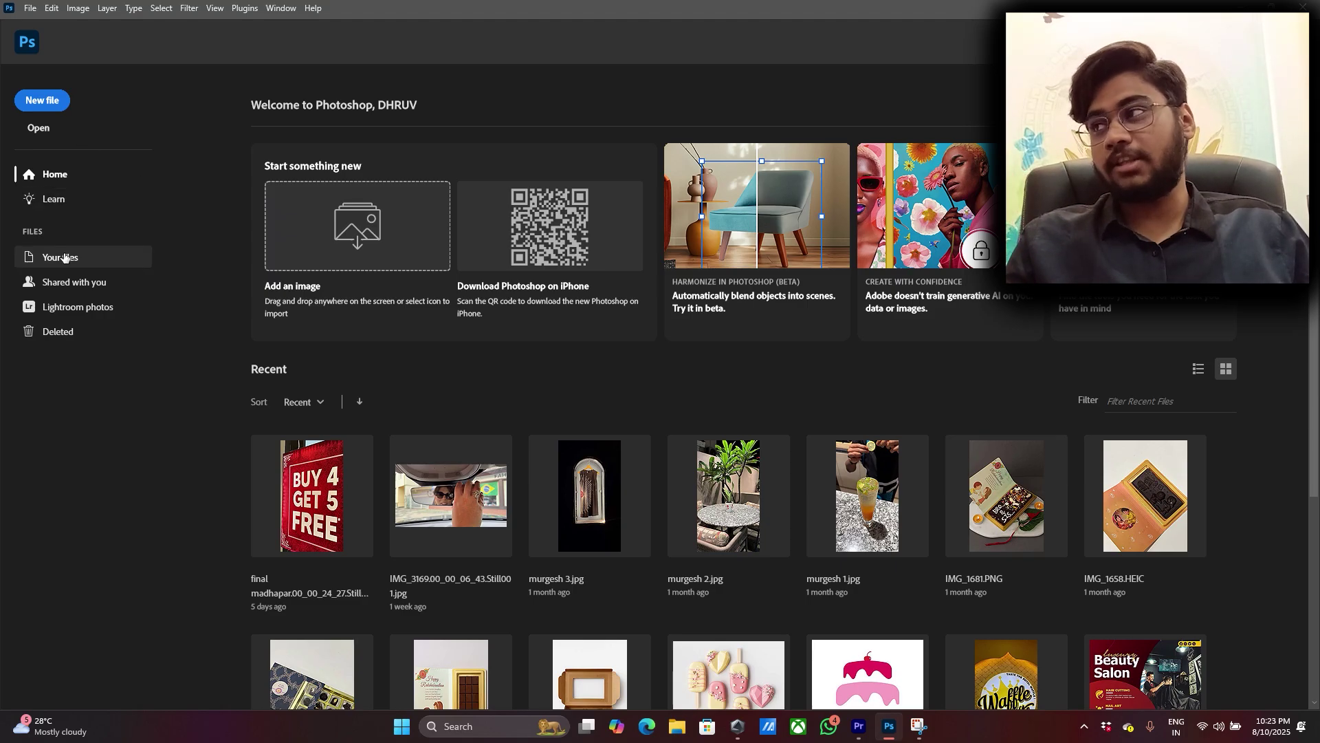
scroll(598, 360, down, 5)
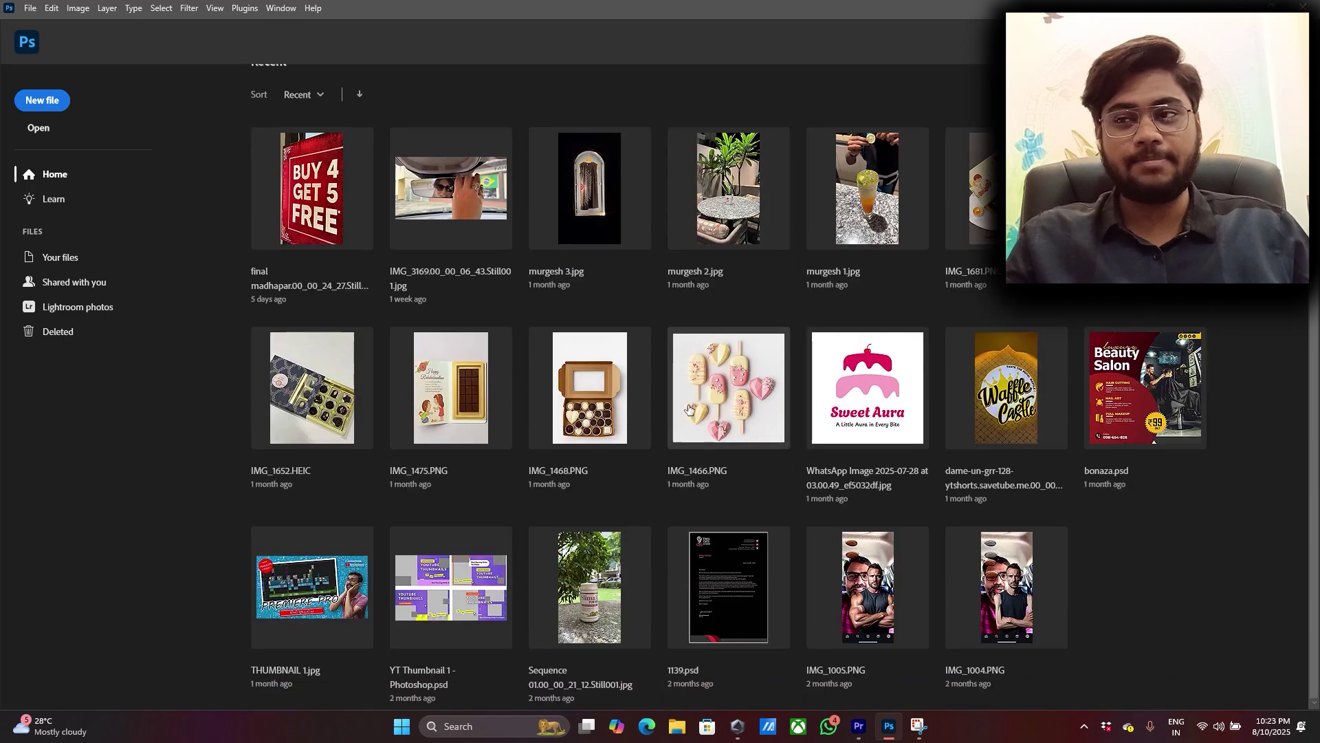
scroll(1015, 512, up, 5)
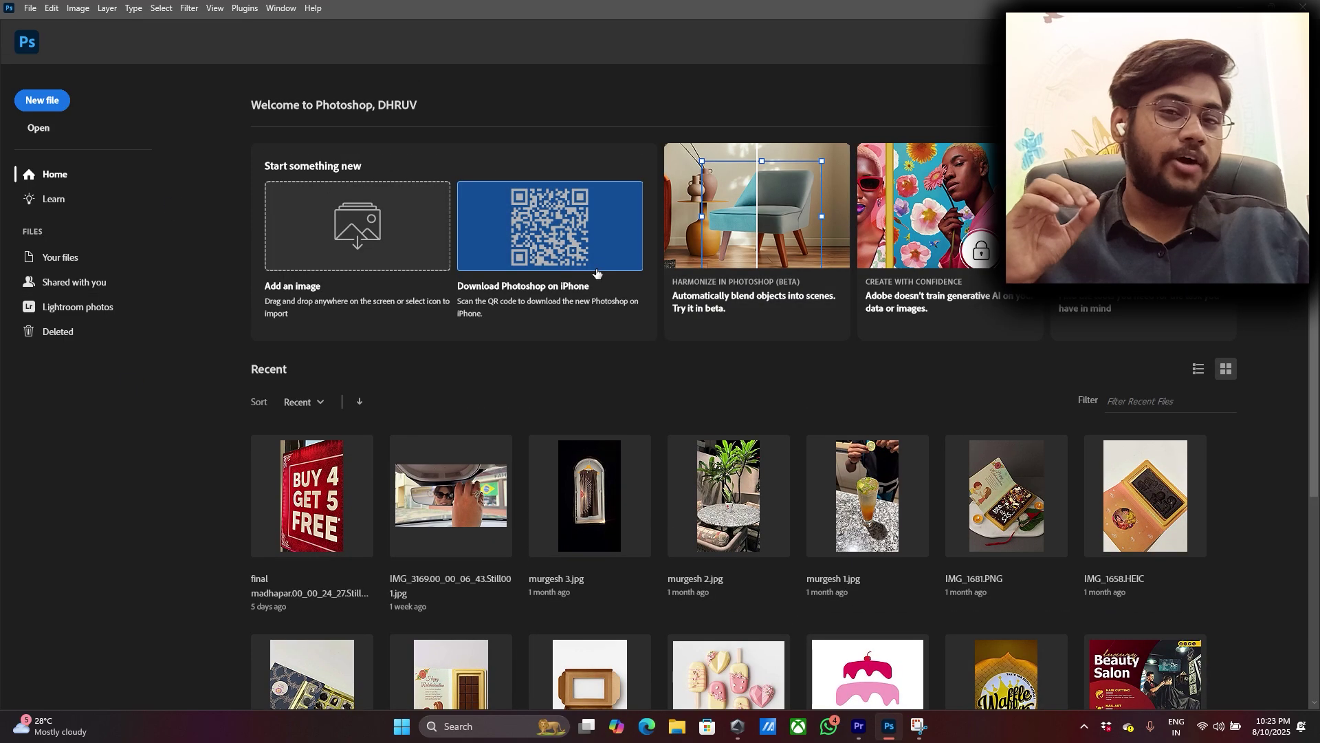
Start a new 1080 x 1080 pixel document and set its resolution to 300
click(50, 101)
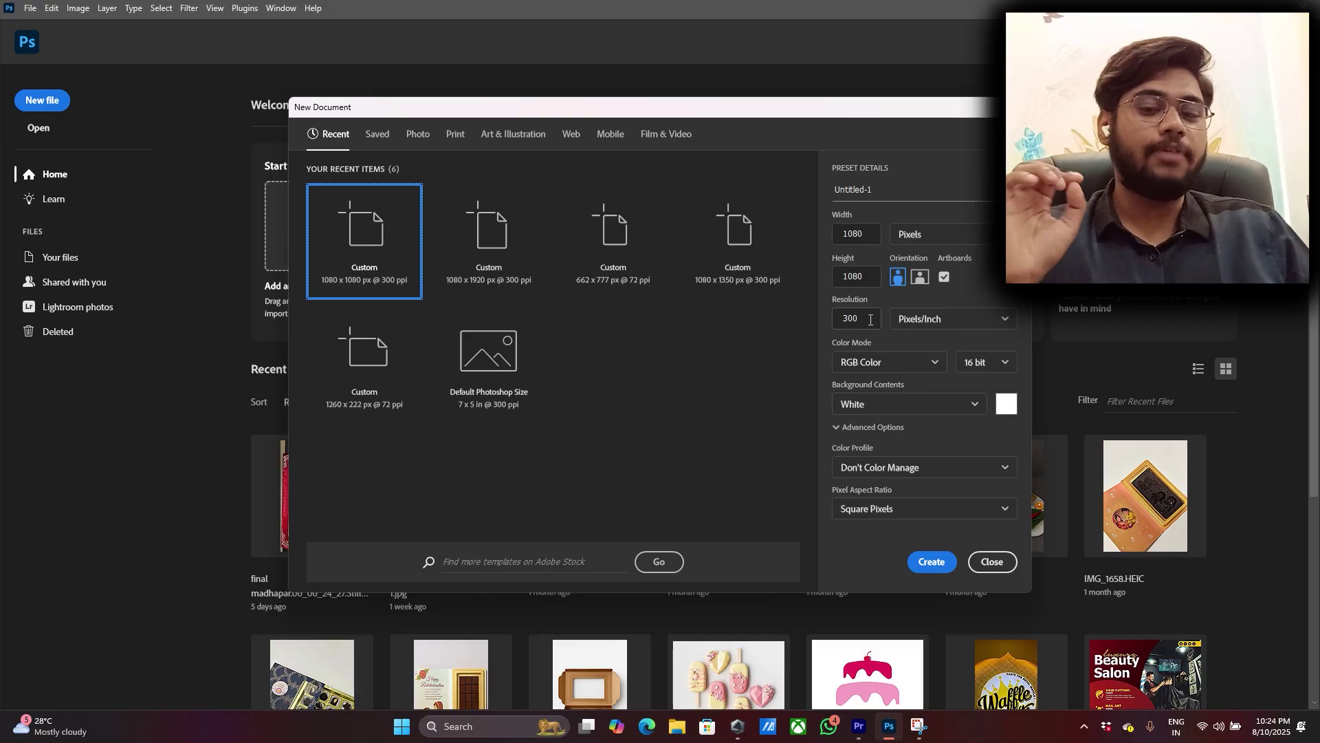
double_click(870, 320)
text(72)
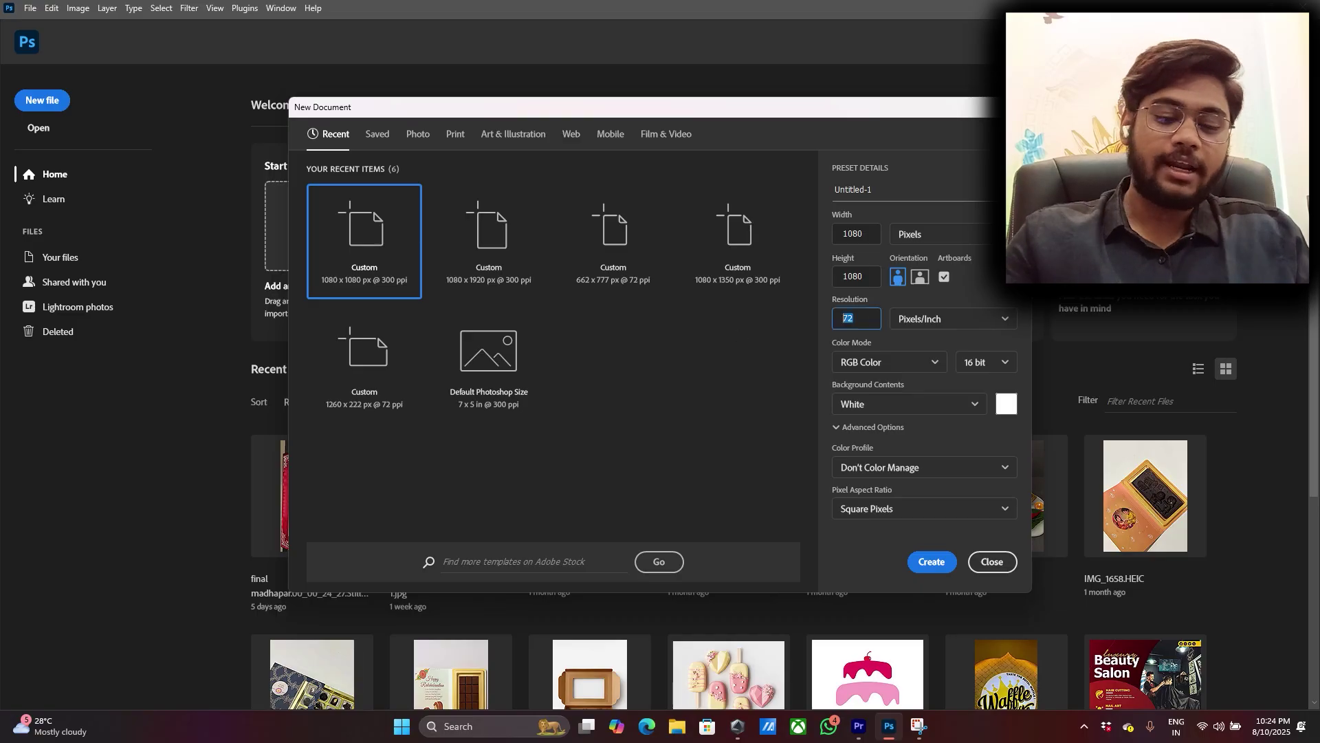
key(BackSpace)
key(BackSpace)
text(300)
click(994, 287)
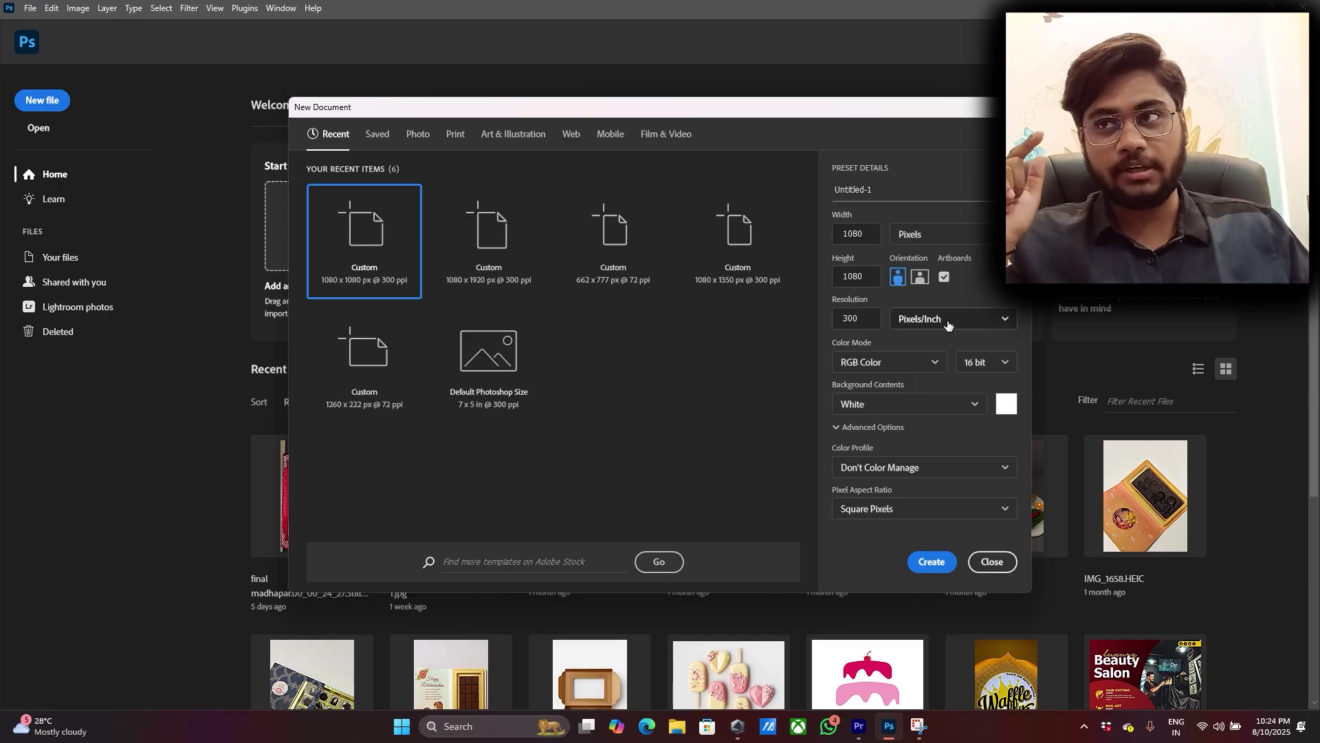
Examine the unit options for the new document's resolution and width
click(947, 323)
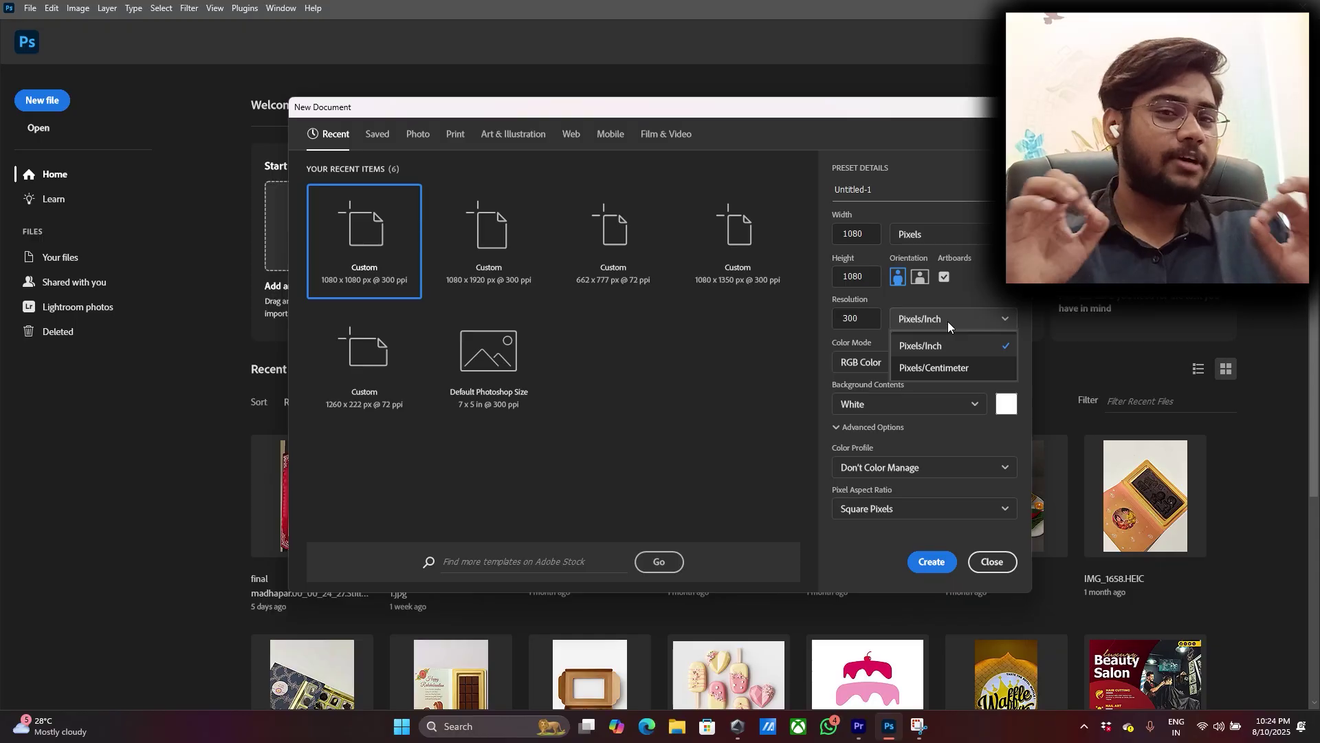
click(948, 321)
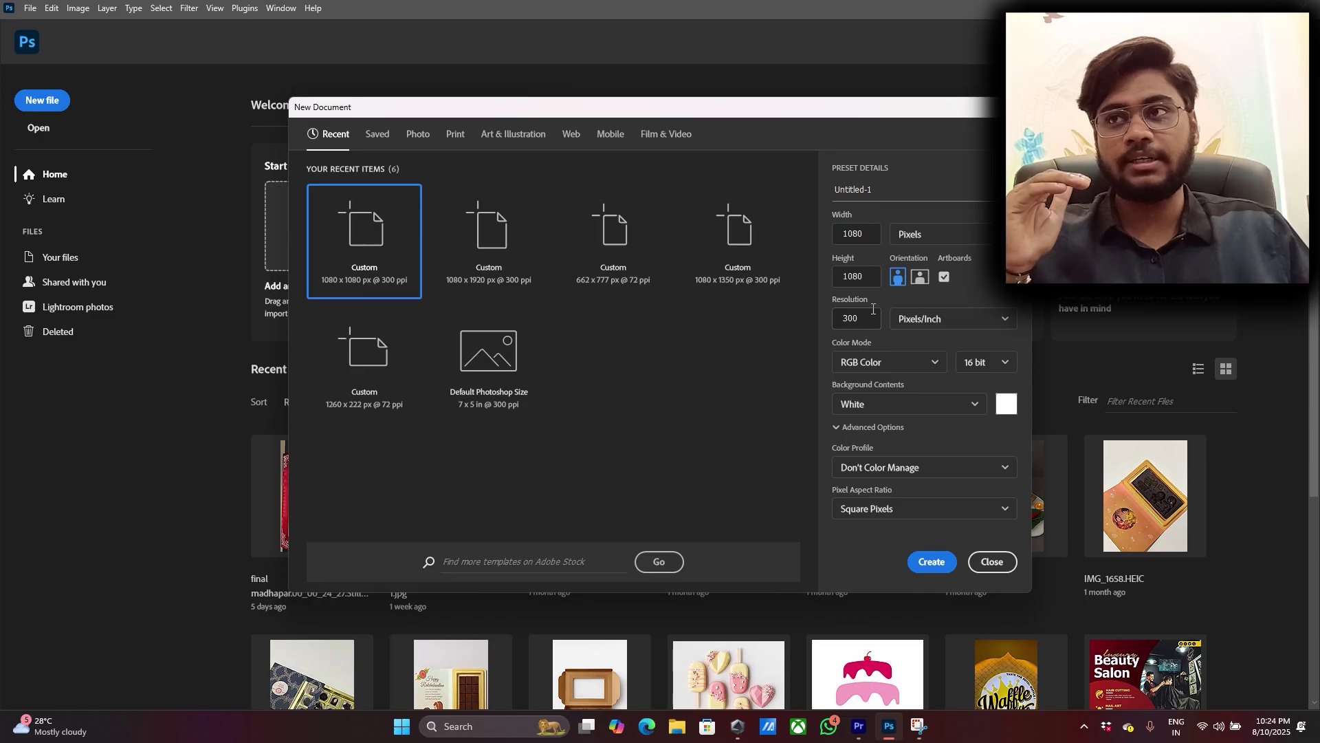
click(959, 231)
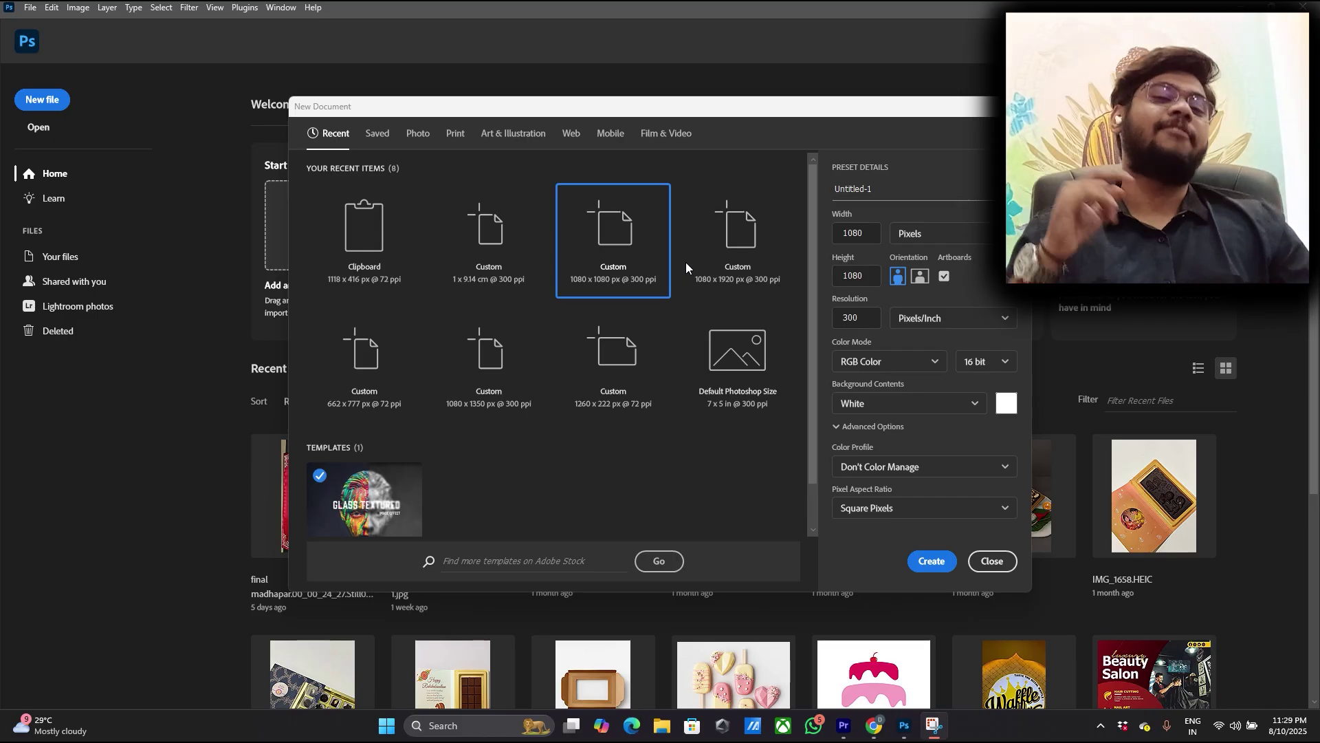
Set the new document's color depth to 8 bit
click(1003, 367)
click(1003, 367)
click(1003, 366)
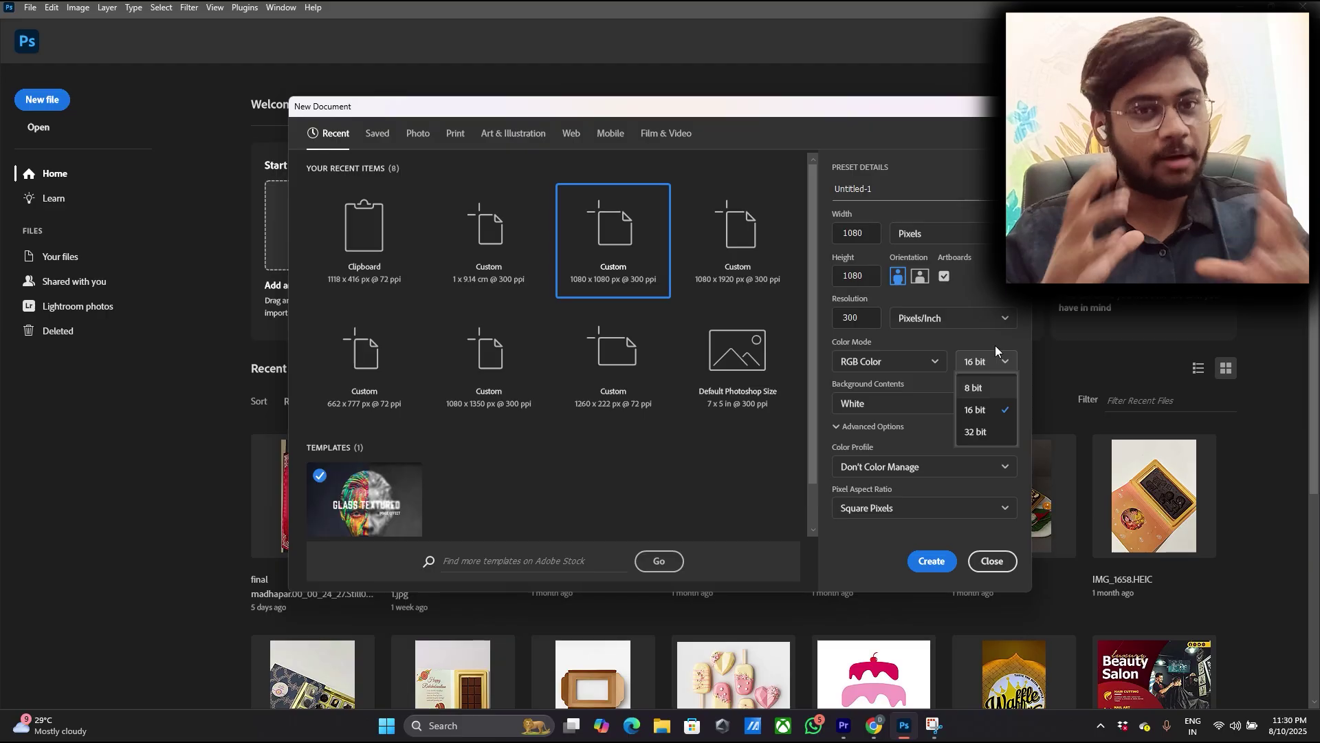
click(974, 388)
Review the advanced options, choosing Don't Color Manage as the color profile and Square Pixels as the pixel aspect ratio
click(949, 466)
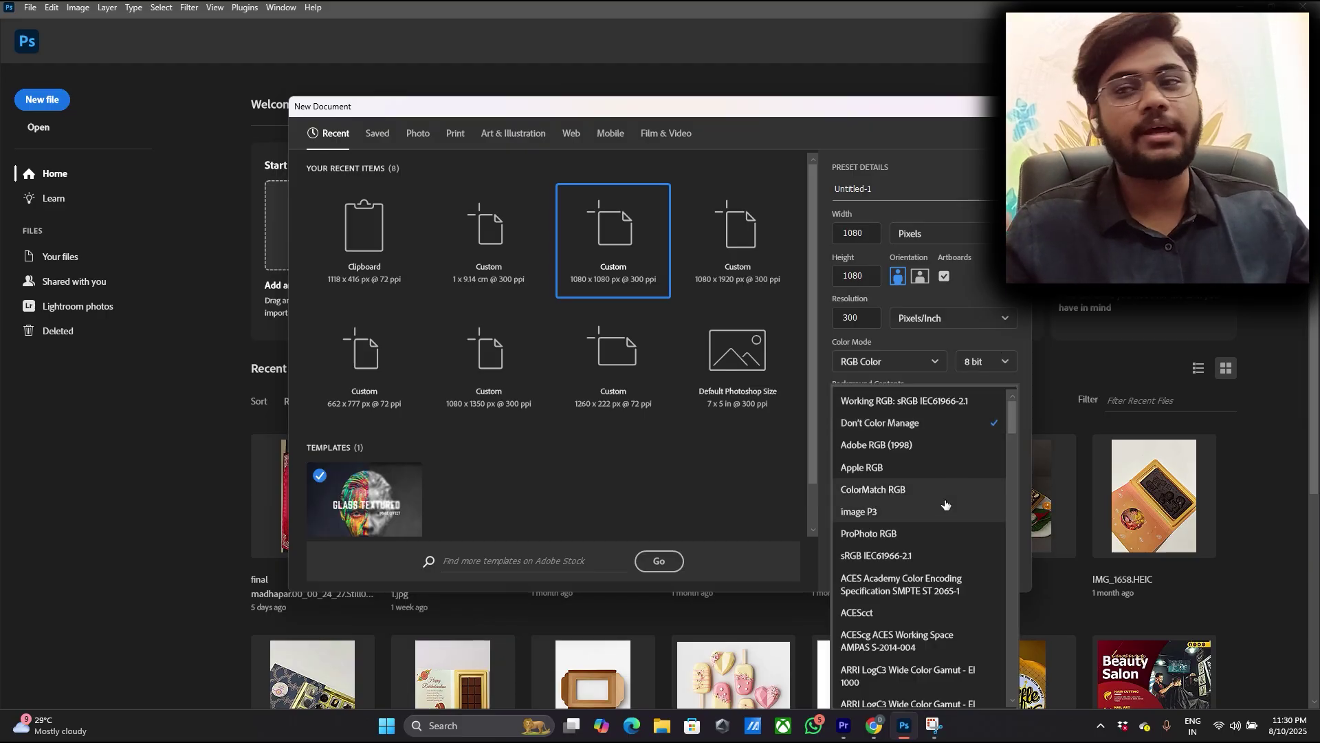
scroll(943, 505, down, 3)
scroll(933, 550, up, 3)
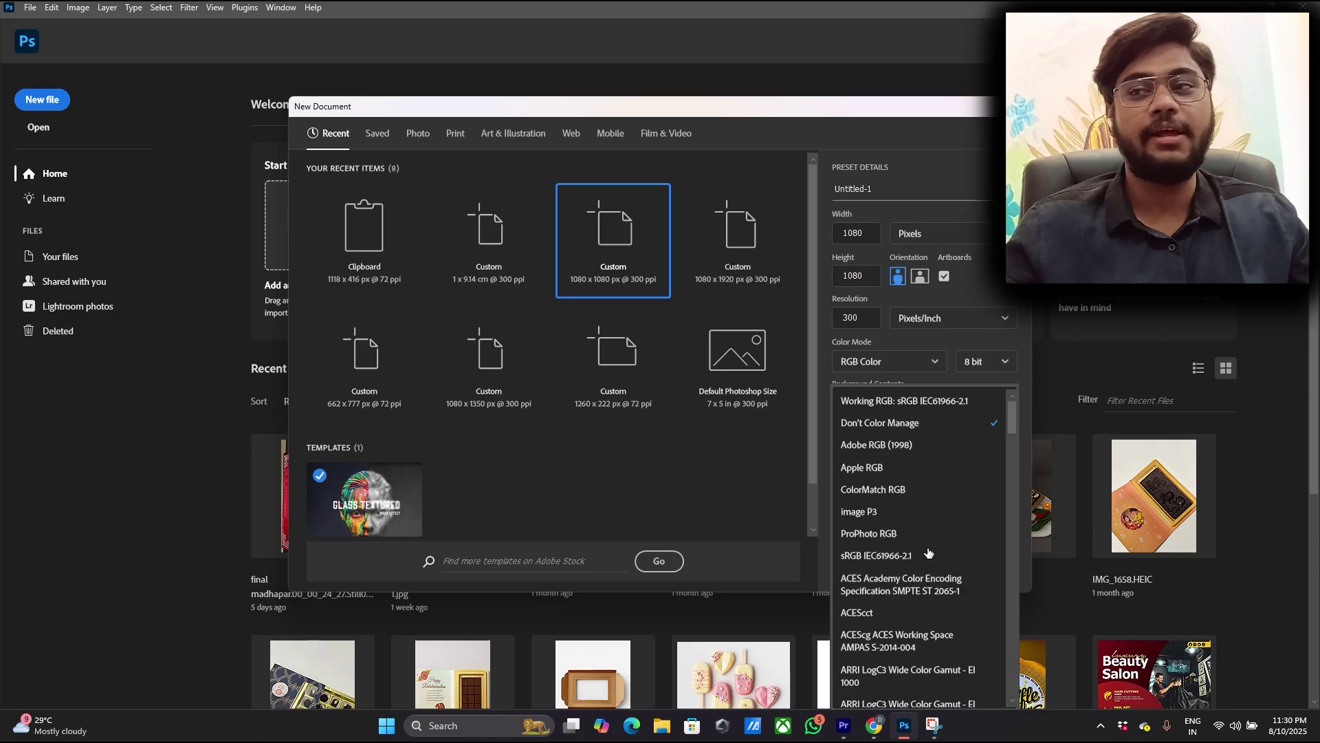
scroll(939, 540, down, 4)
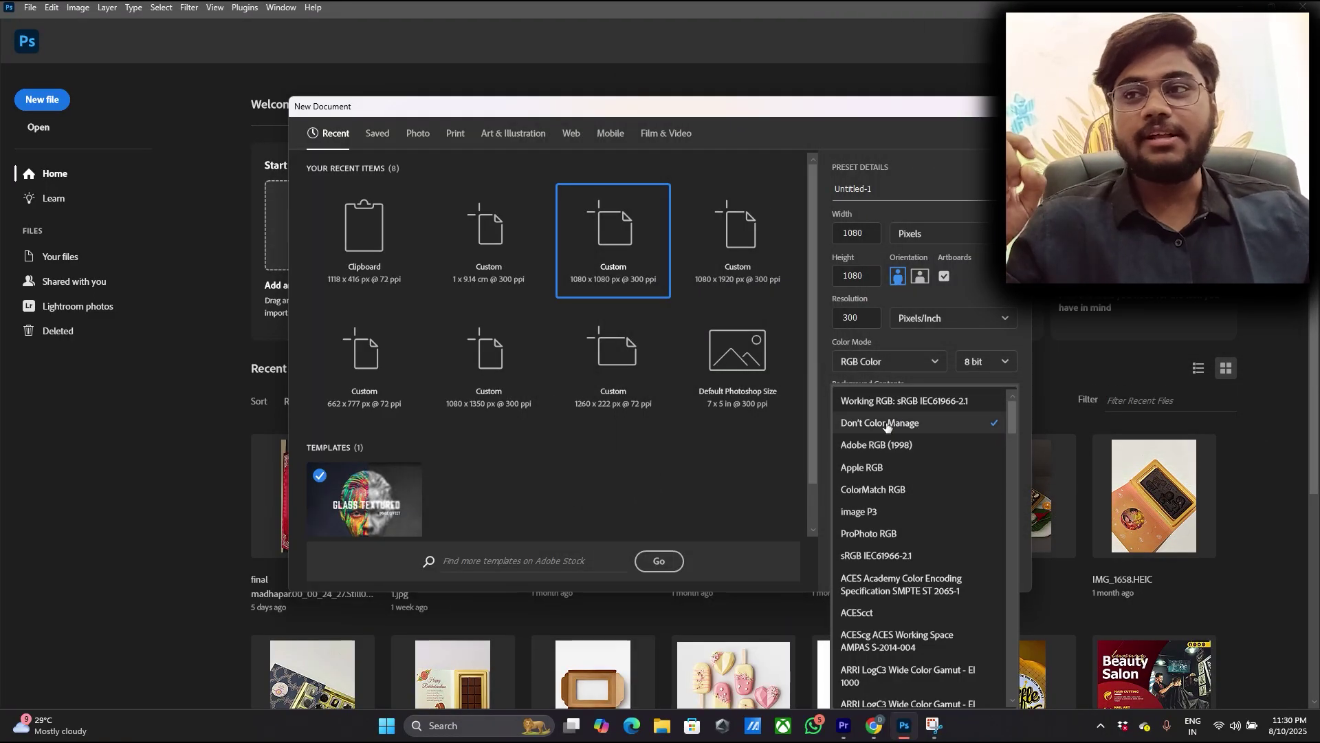
click(886, 424)
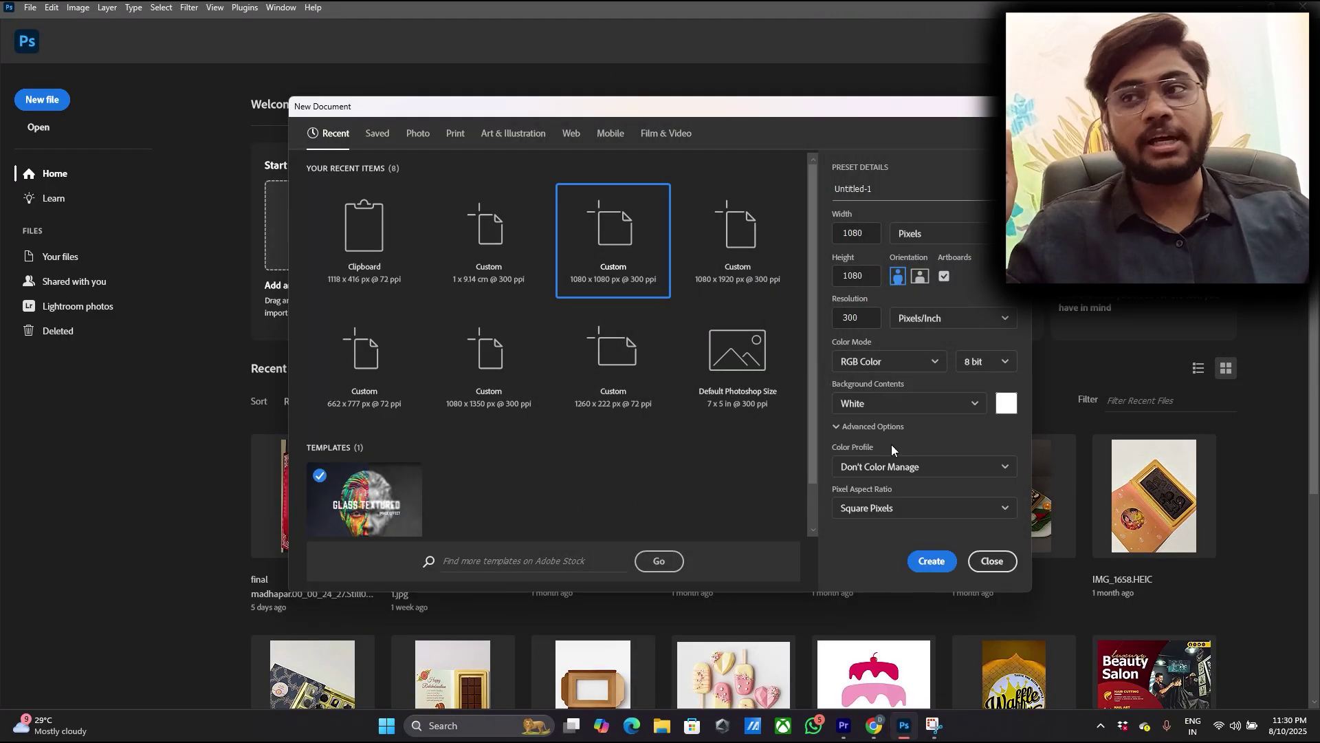
click(906, 506)
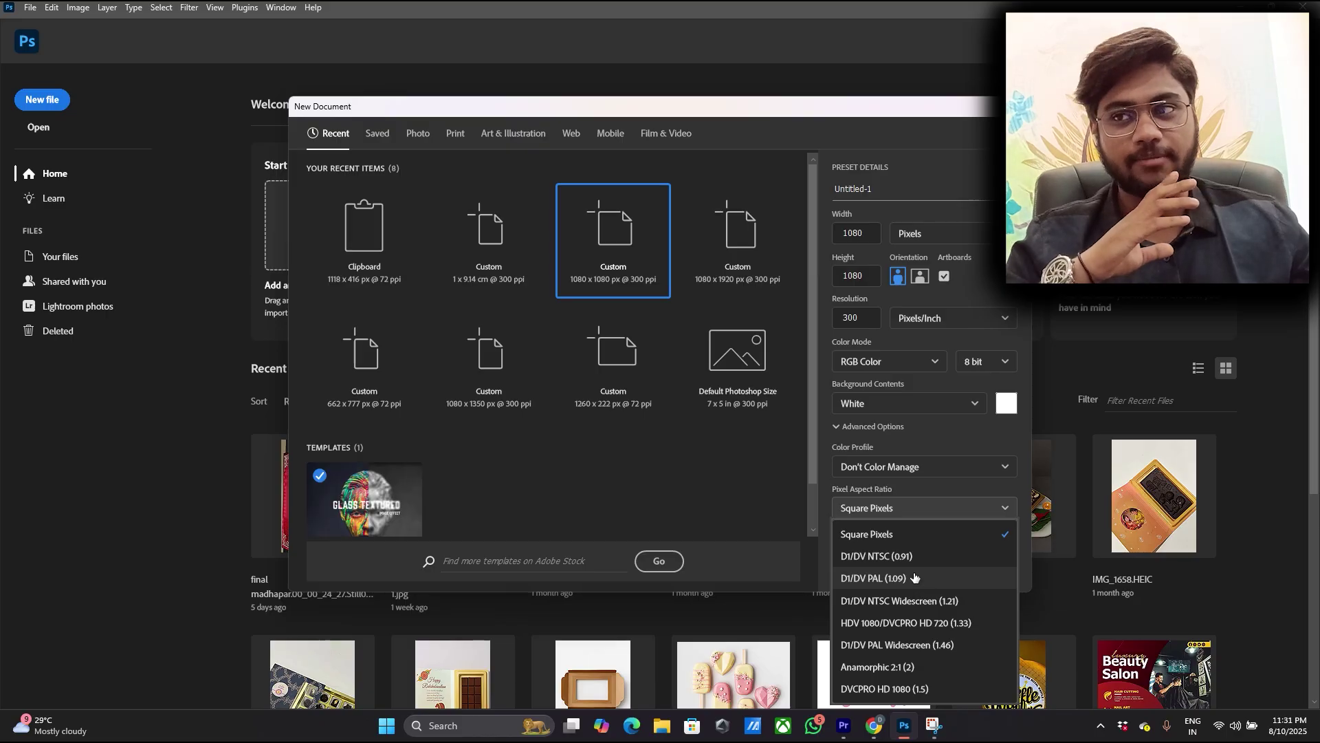
click(871, 534)
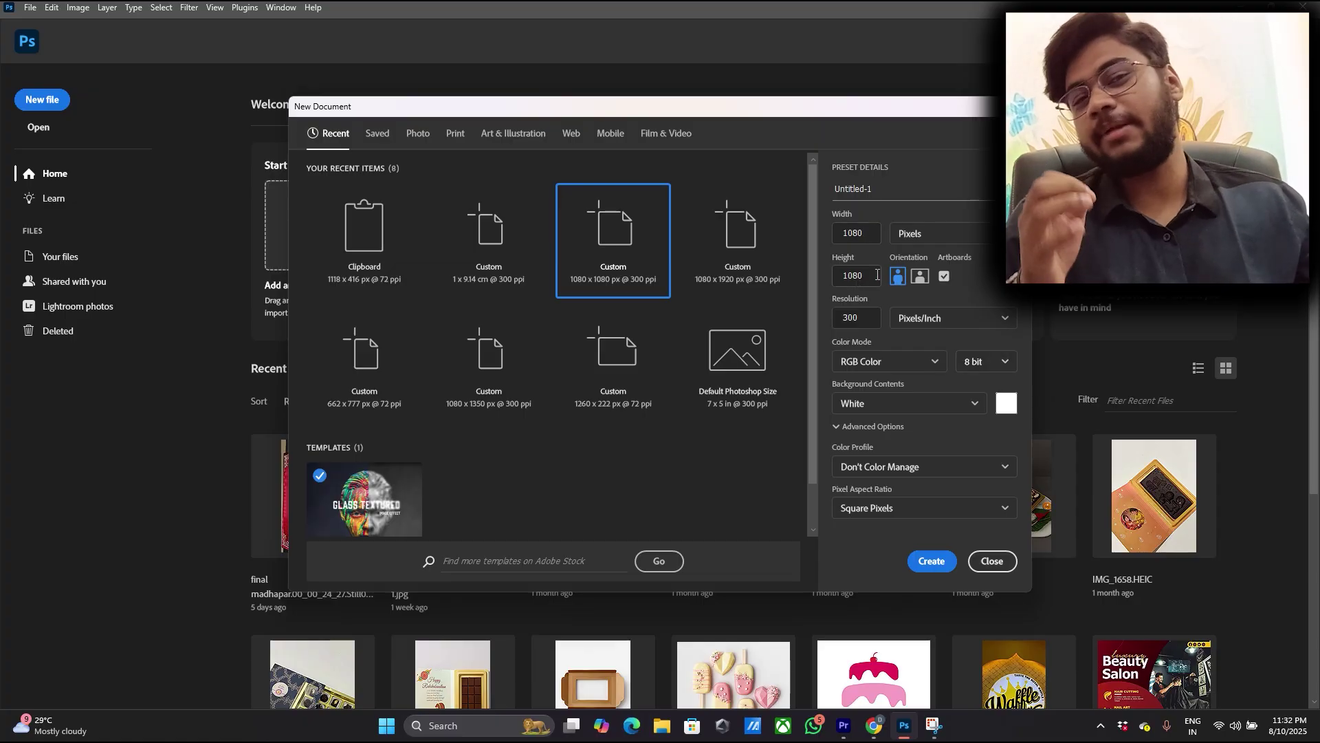
Set the color depth to 16 bit and create the 1080 x 1080 pixel document
click(986, 361)
click(986, 405)
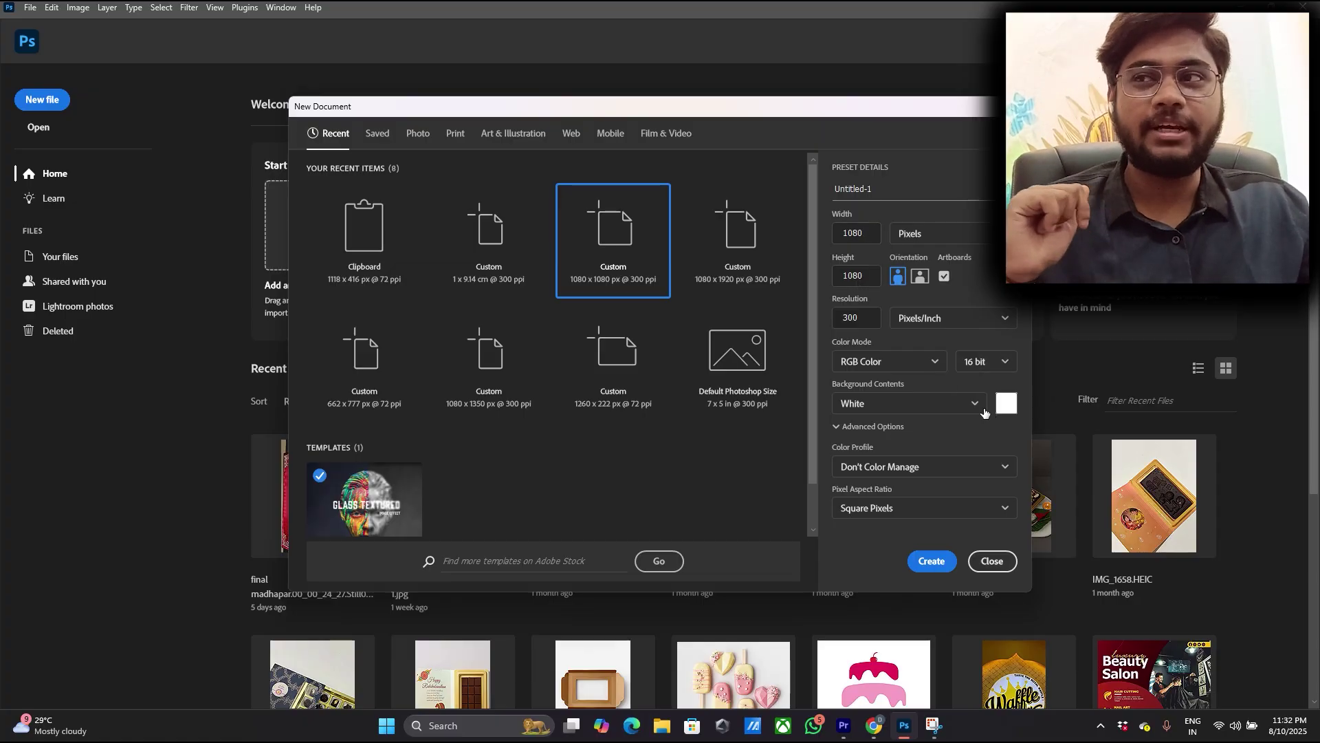
click(933, 560)
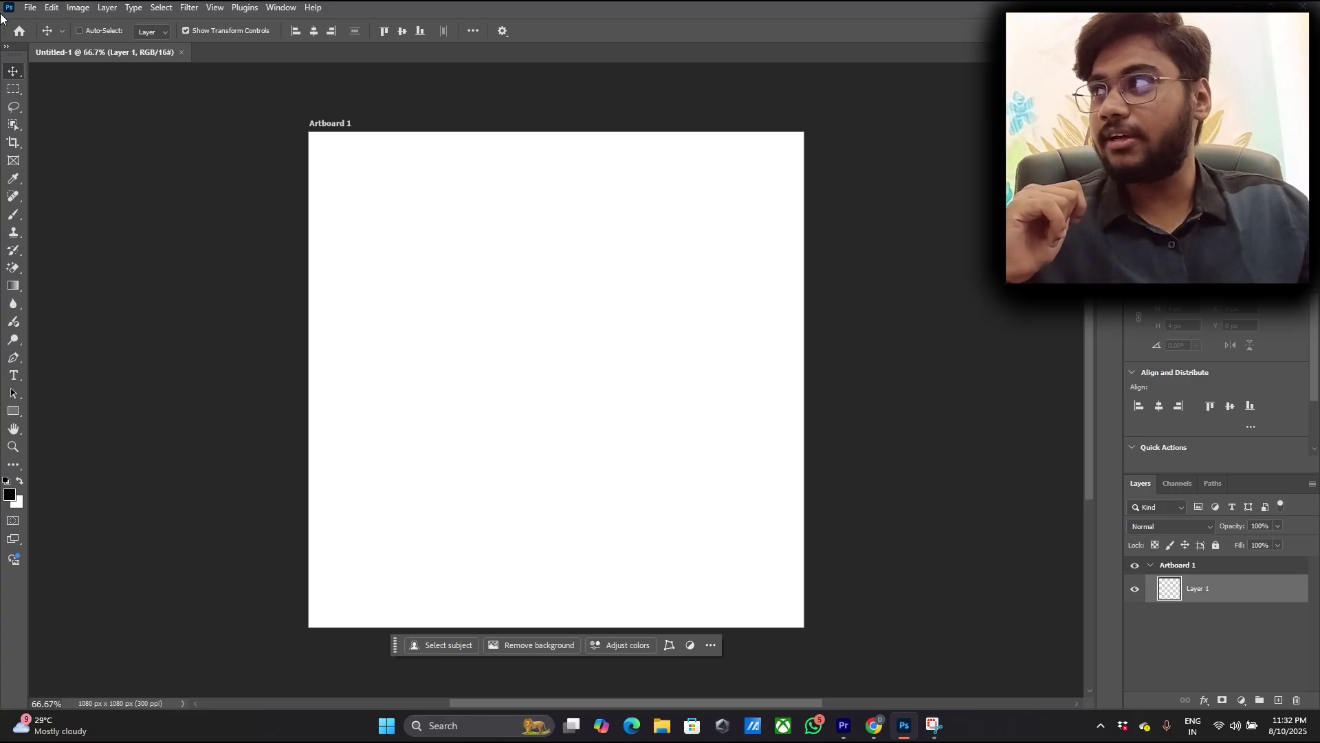
Start a second new document from the home screen with a width of 1080 and a height of 1350 pixels
click(18, 31)
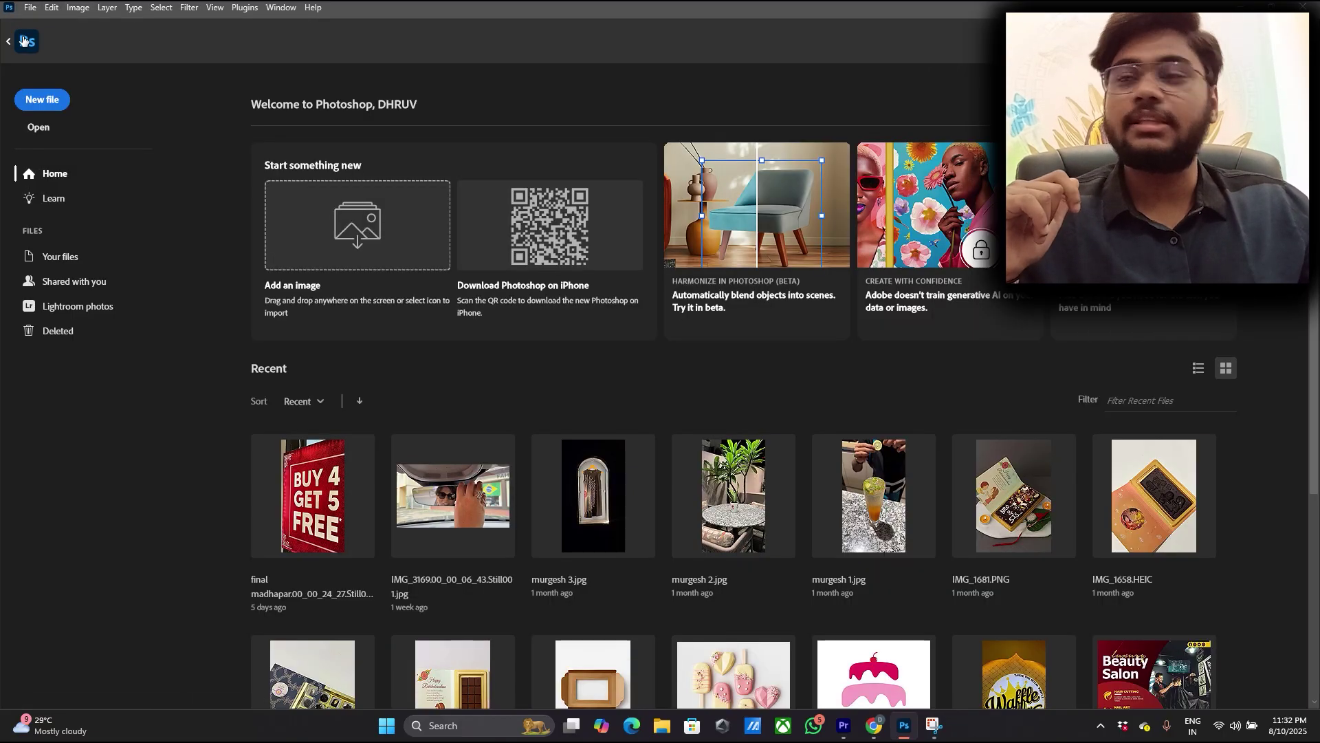
click(46, 100)
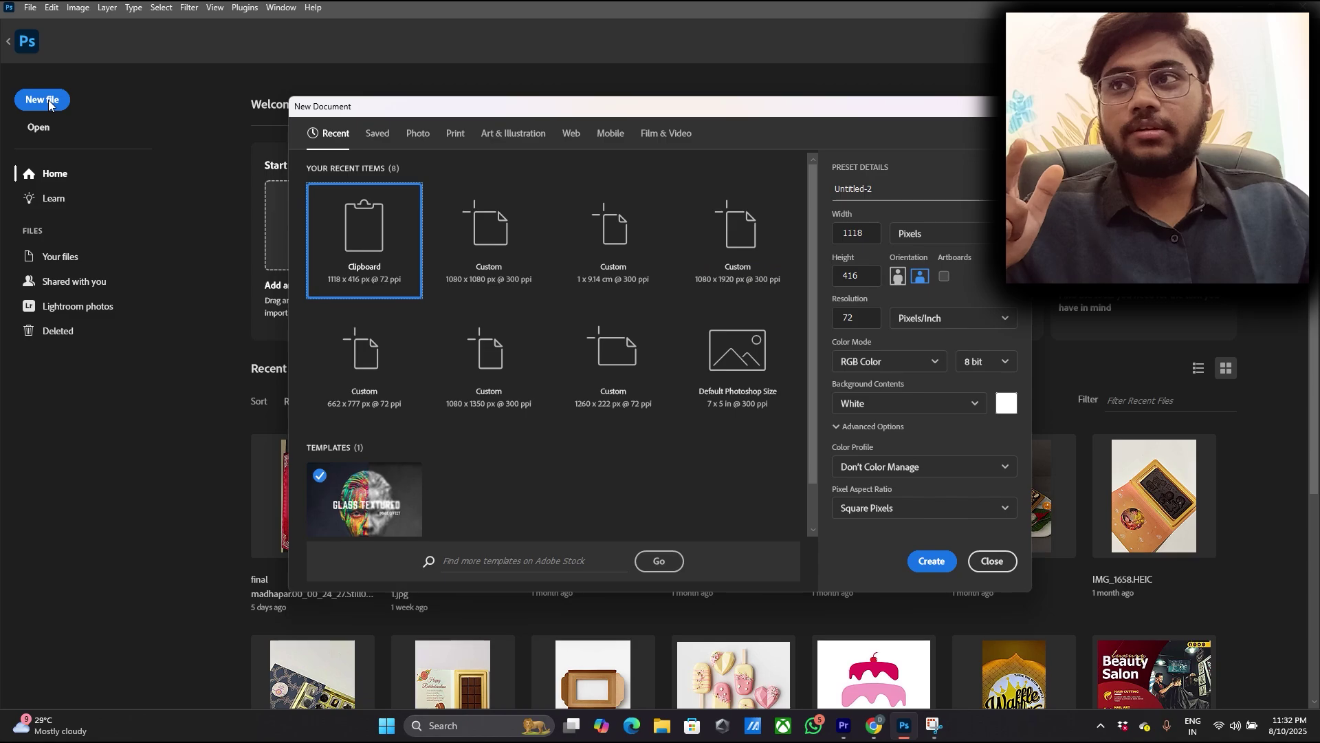
click(872, 237)
text(1080)
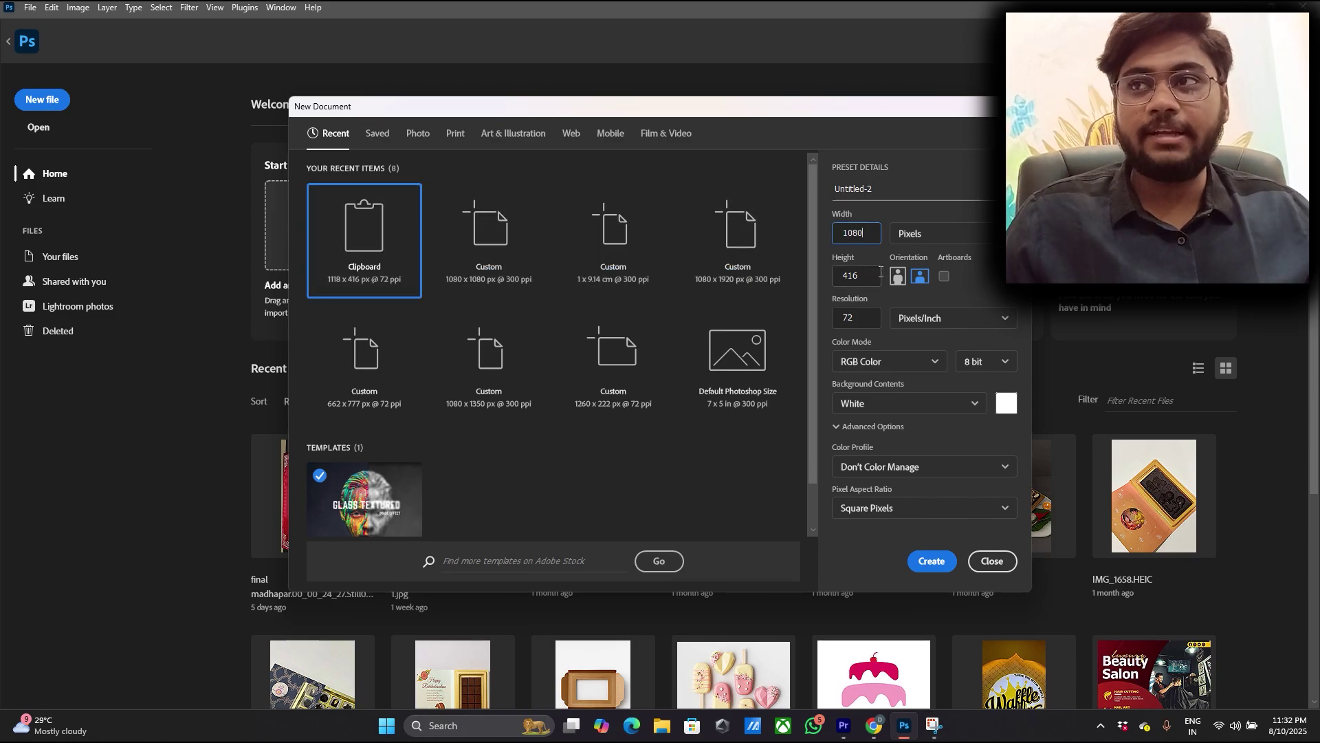
click(860, 275)
text(13)
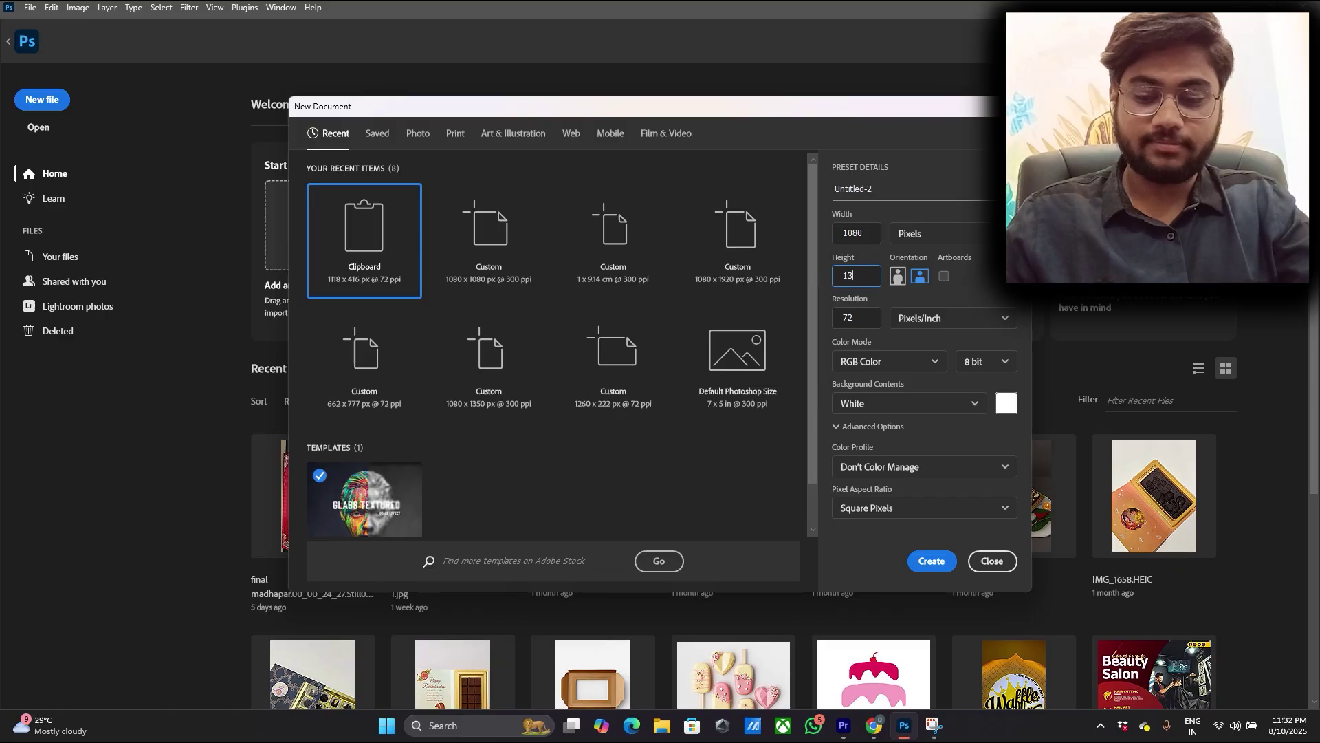
text(50)
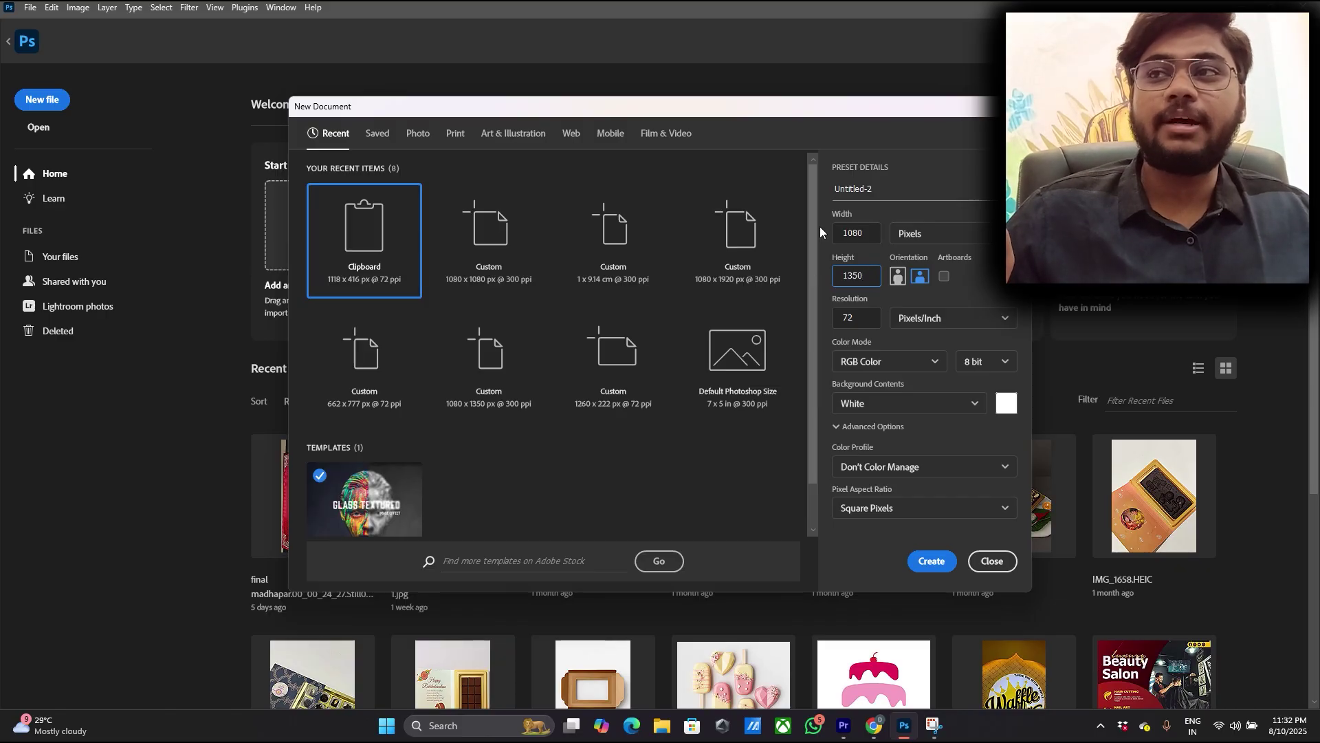
Create the second document with a resolution of 300 pixels/inch and a color depth of 16 bit
key(Tab)
text(300)
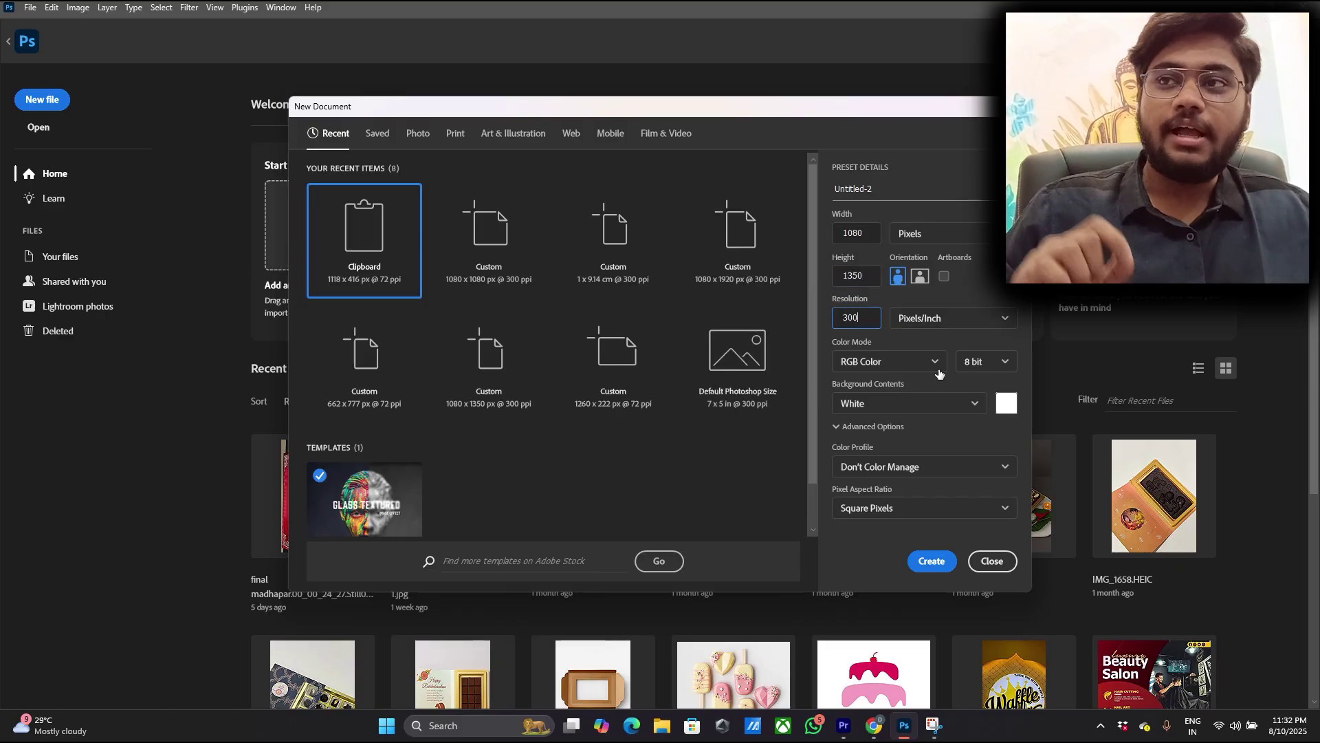
click(981, 370)
click(975, 410)
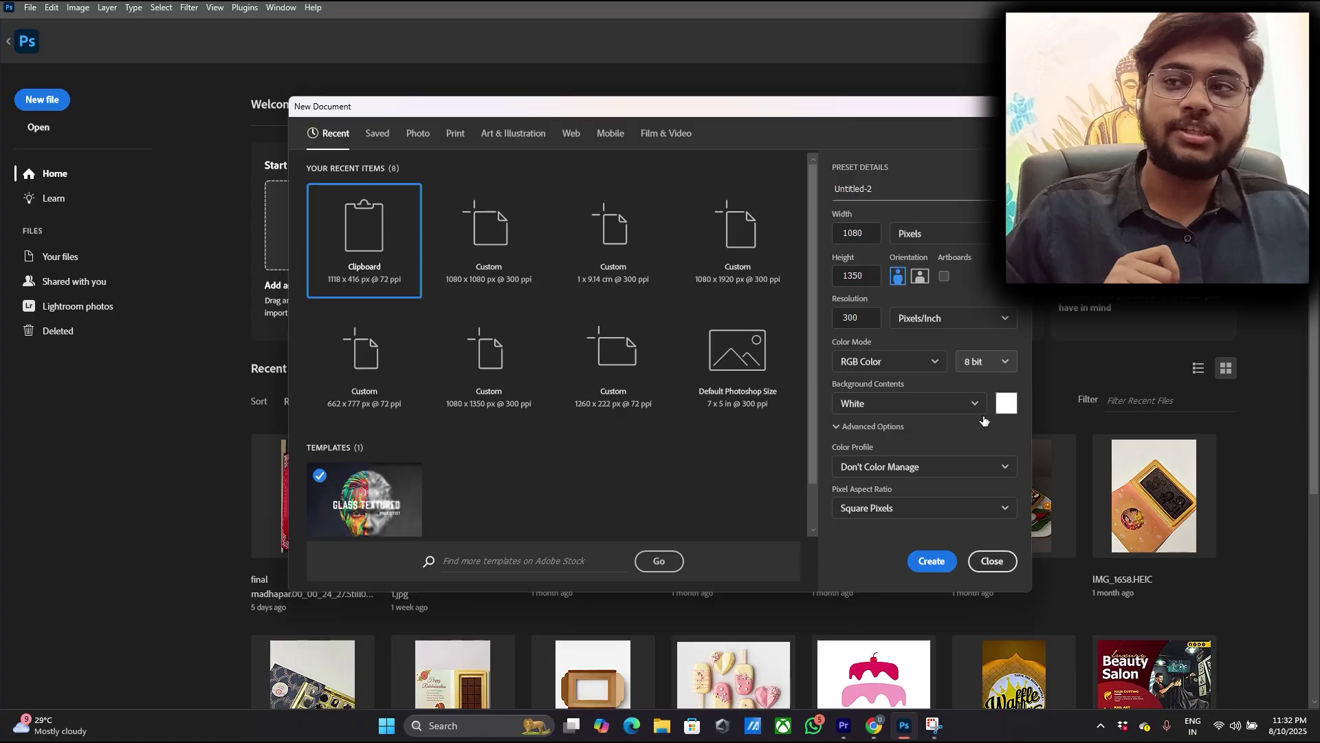
click(940, 562)
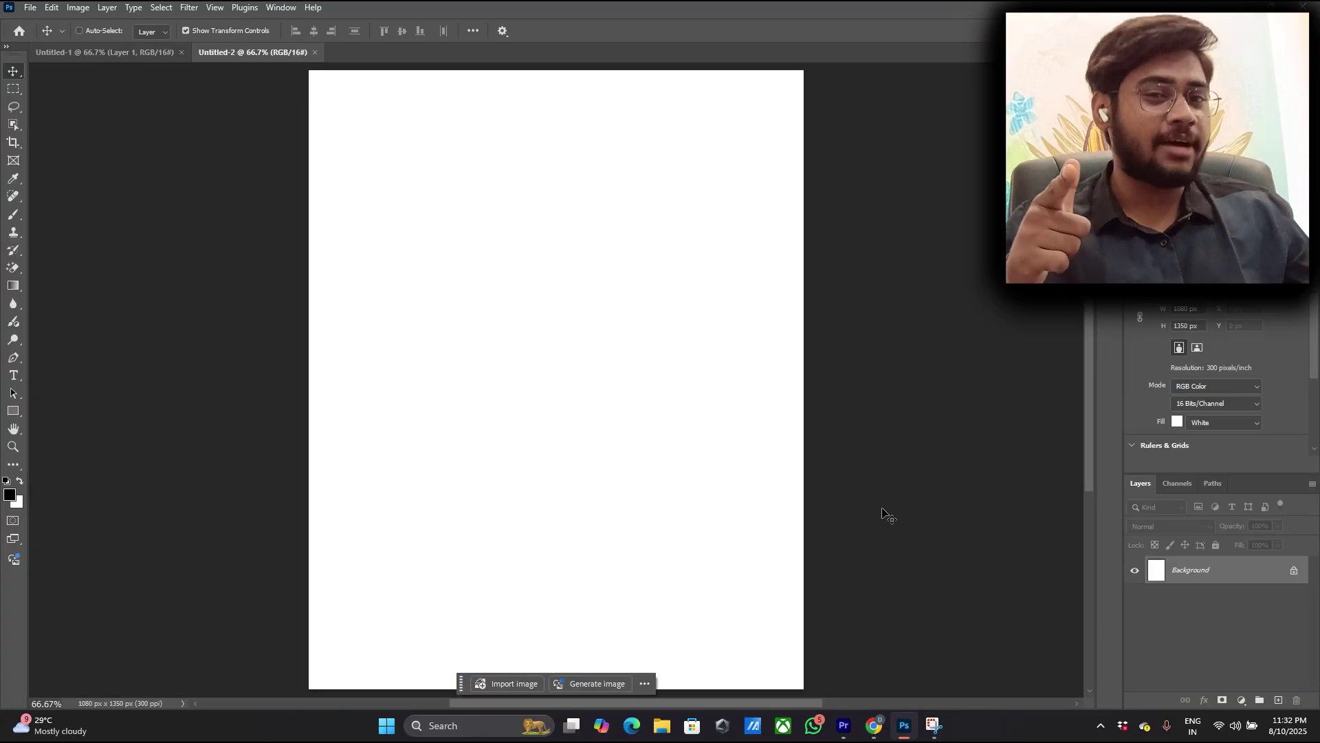